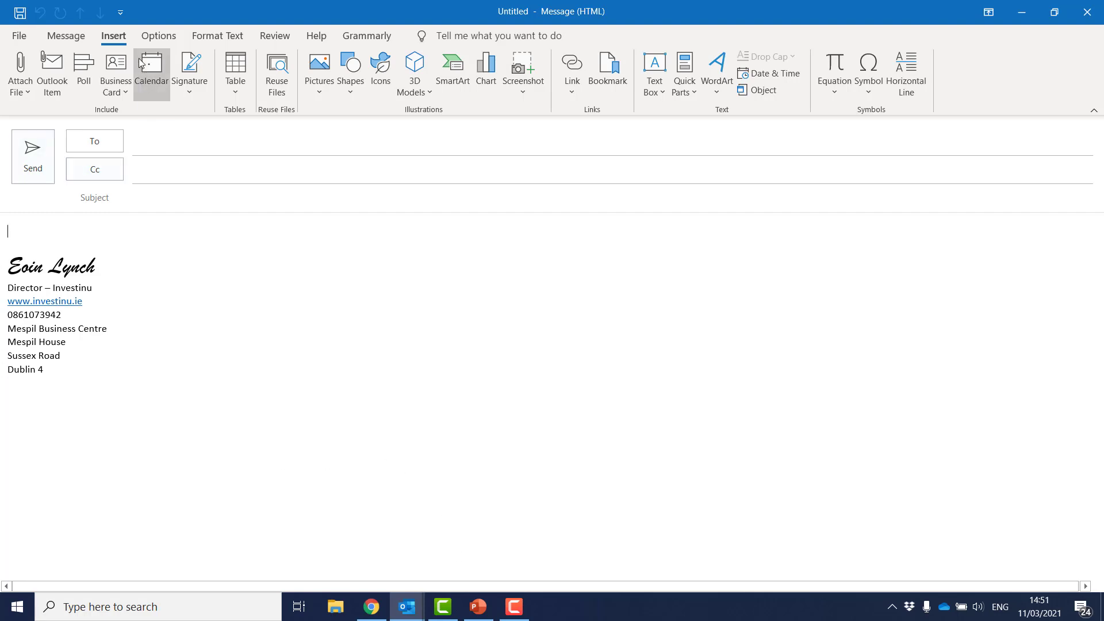
# - Insert the Invitation Outlook Quick Part into the message body, then delete the inserted text
pyautogui.click(75, 38)
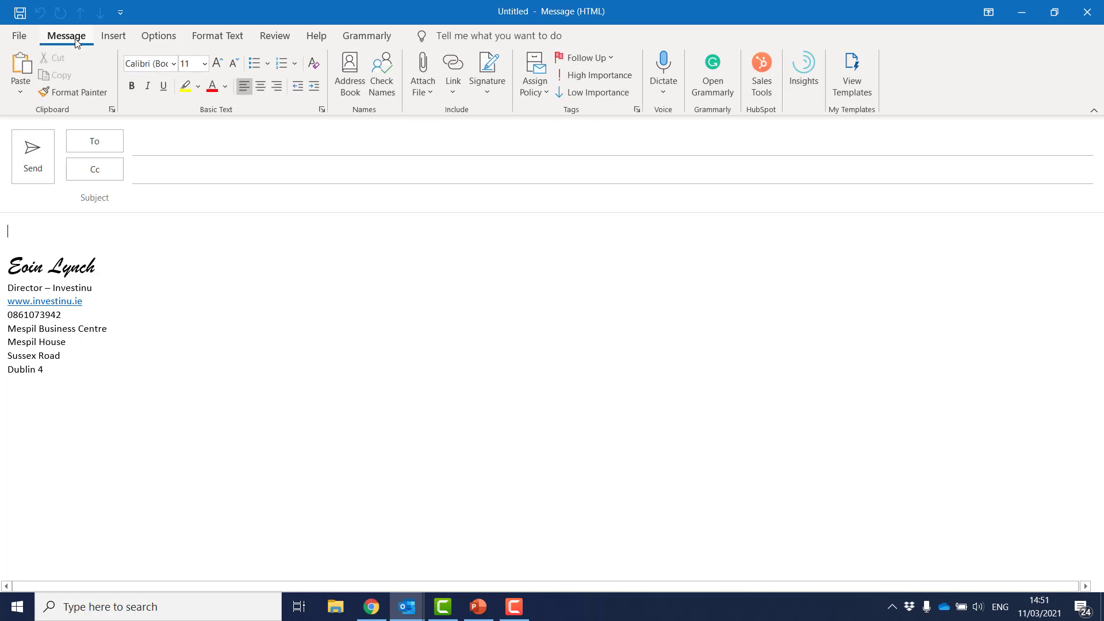
pyautogui.click(110, 35)
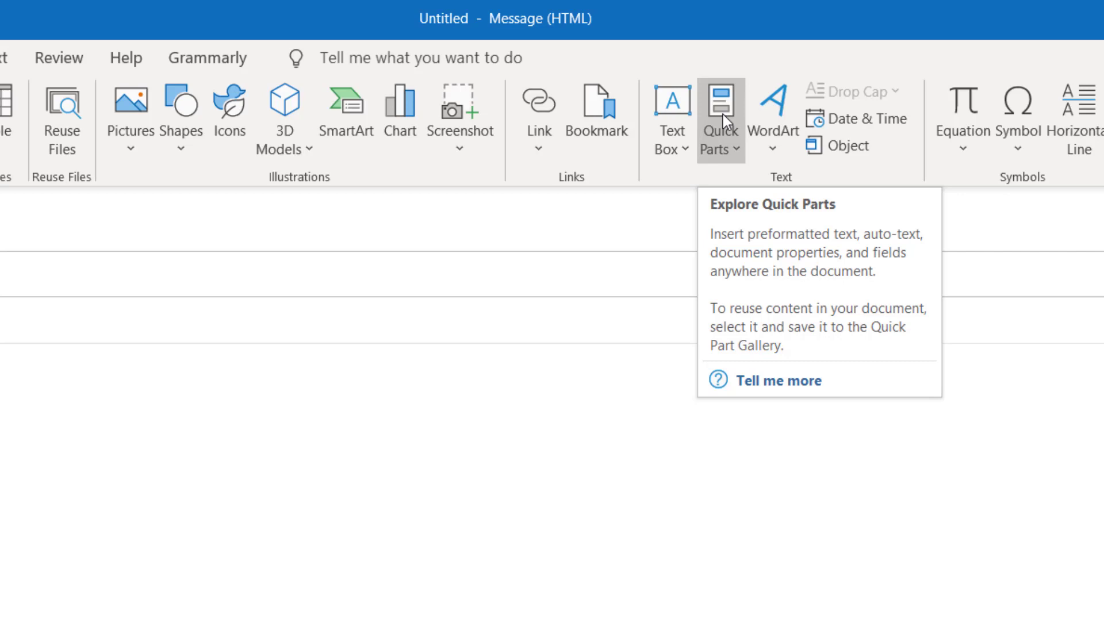
pyautogui.click(723, 115)
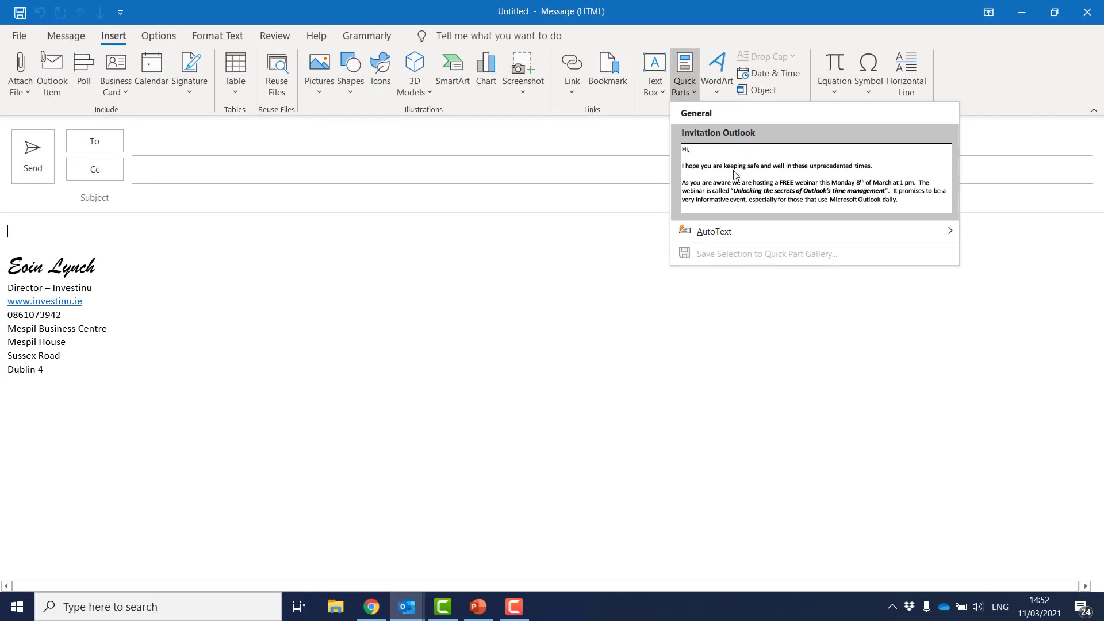
pyautogui.click(734, 175)
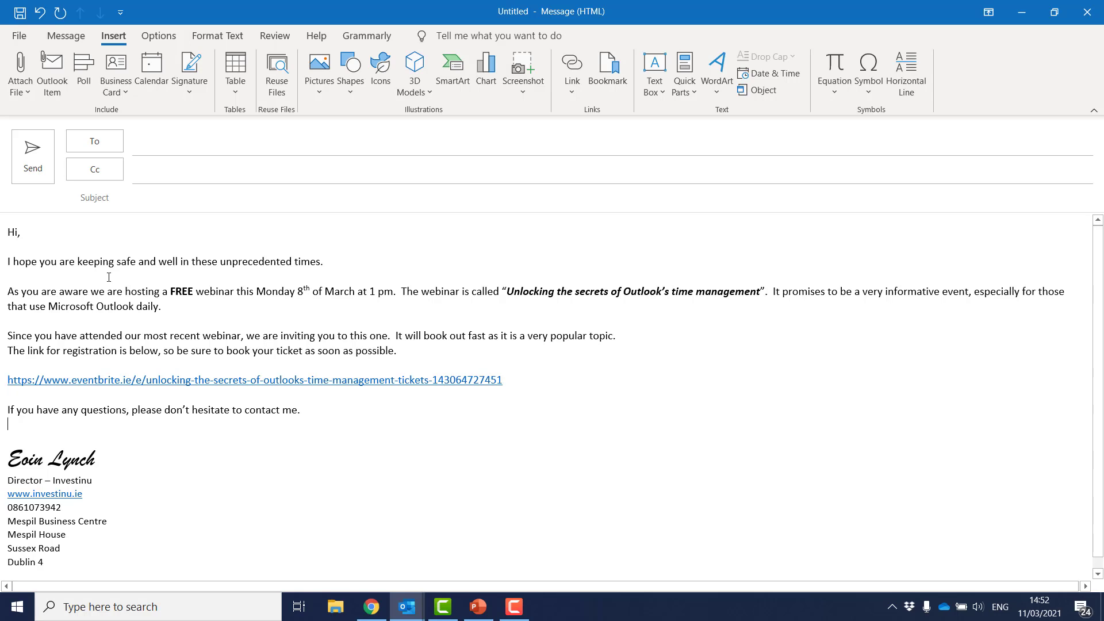
pyautogui.moveTo(315, 408); pyautogui.dragTo(2, 220)
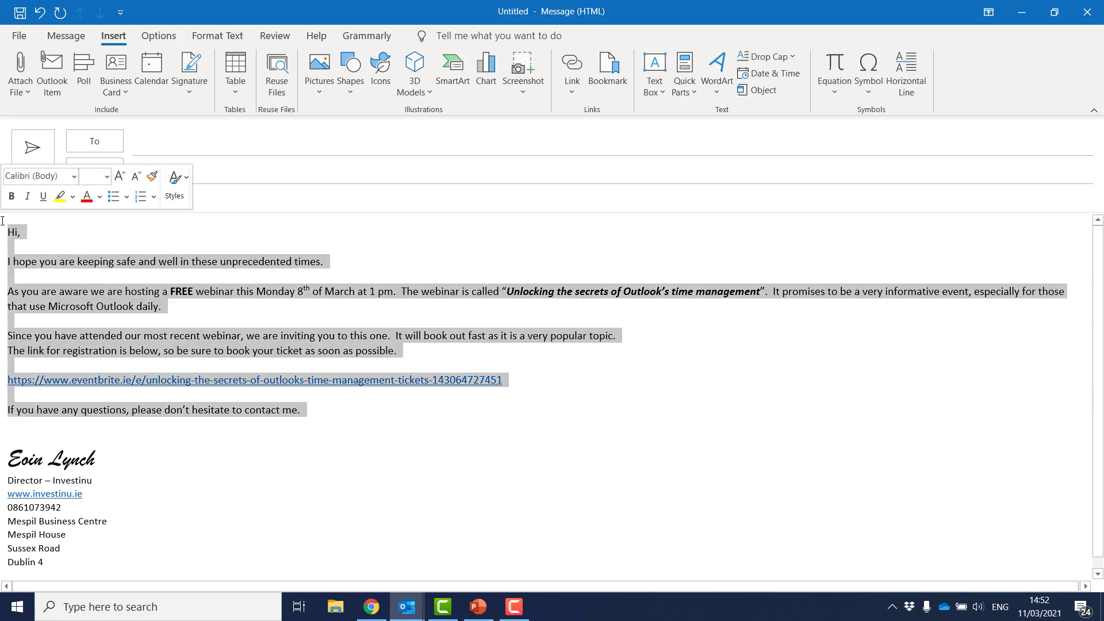
pyautogui.press('Delete')
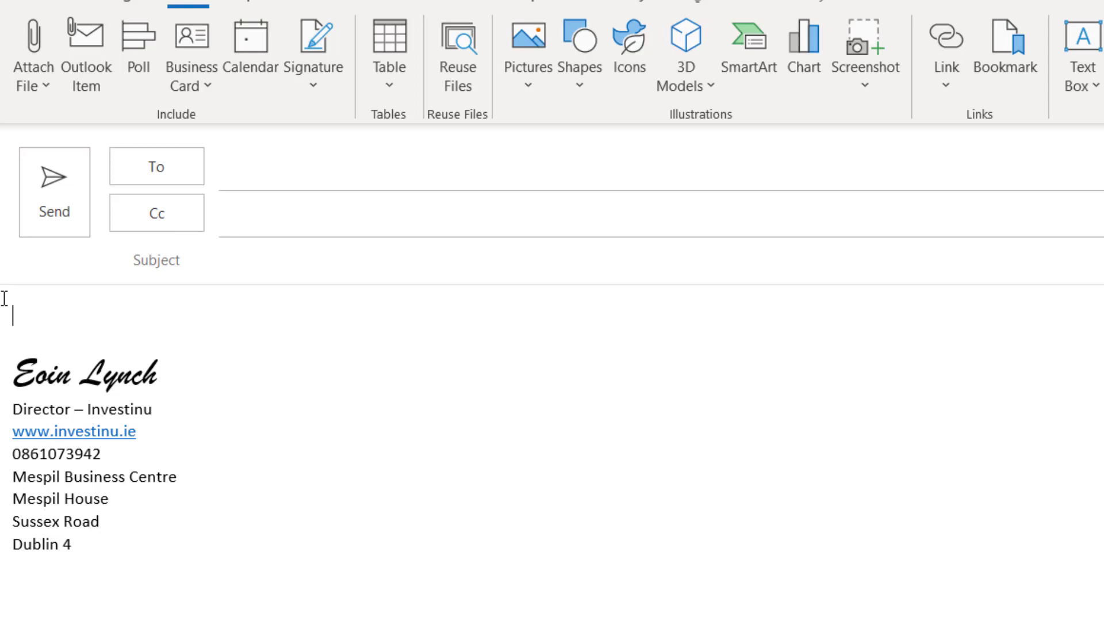
# - Enter "Outlook invi" in the message body and accept the suggested AutoComplete text to insert the invitation
pyautogui.write('outlook inv')
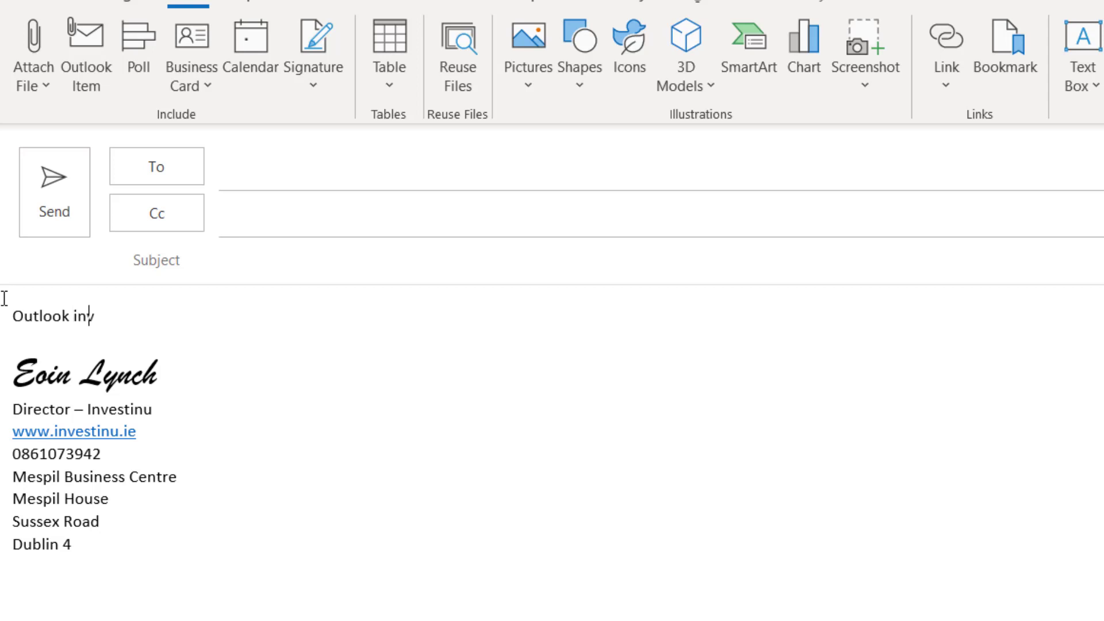
pyautogui.write('i')
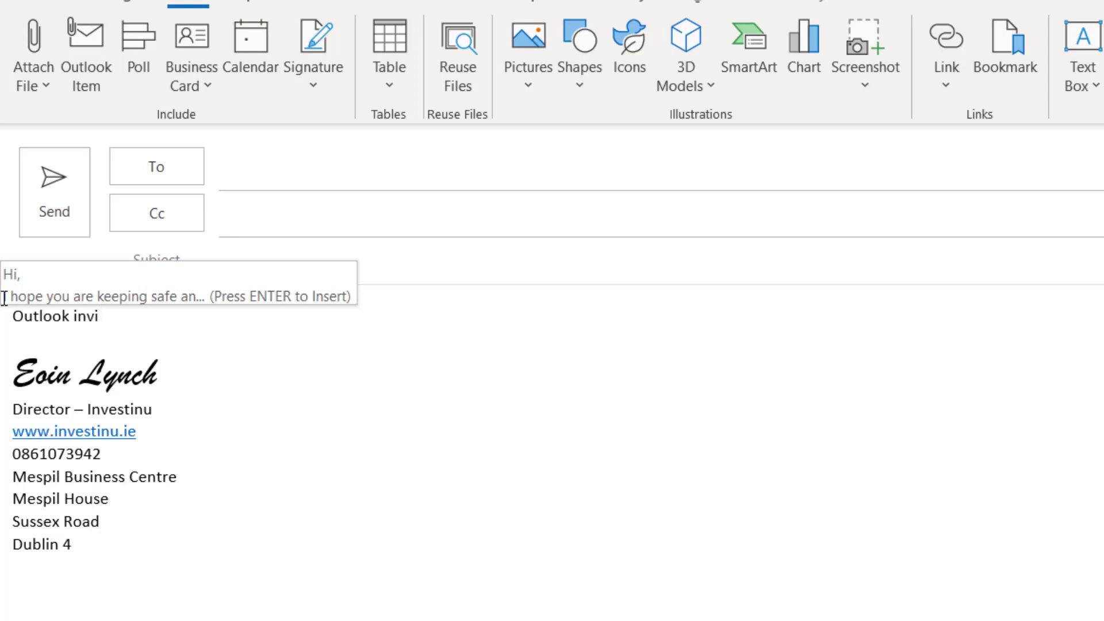
pyautogui.press('Return')
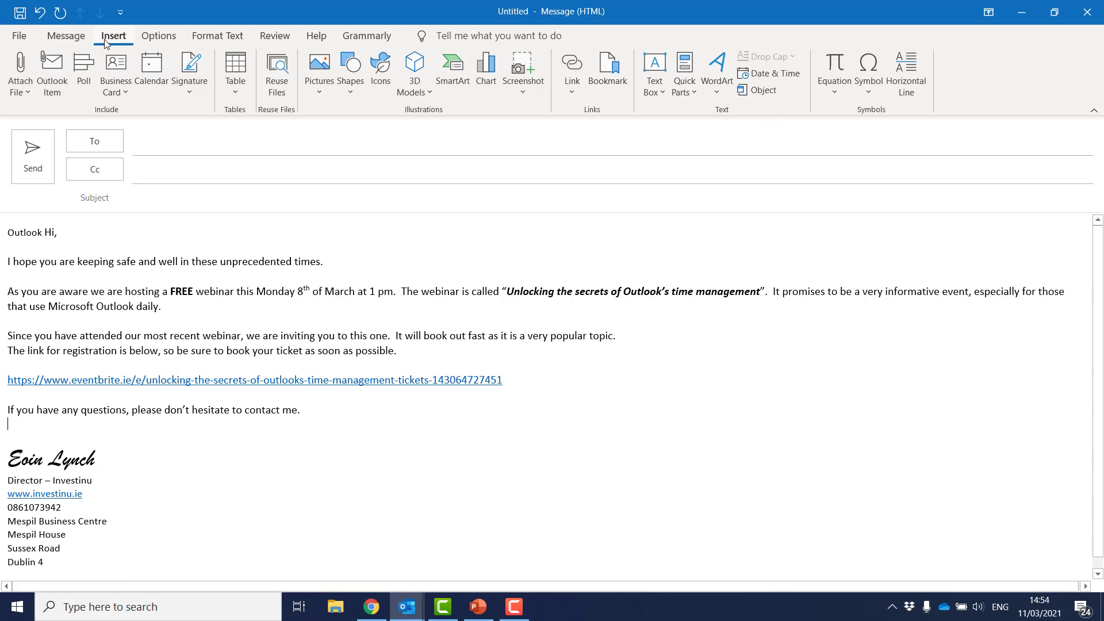
# - Delete the Invitation Outlook building block from the Building Blocks Organizer and close the organizer
pyautogui.click(692, 95)
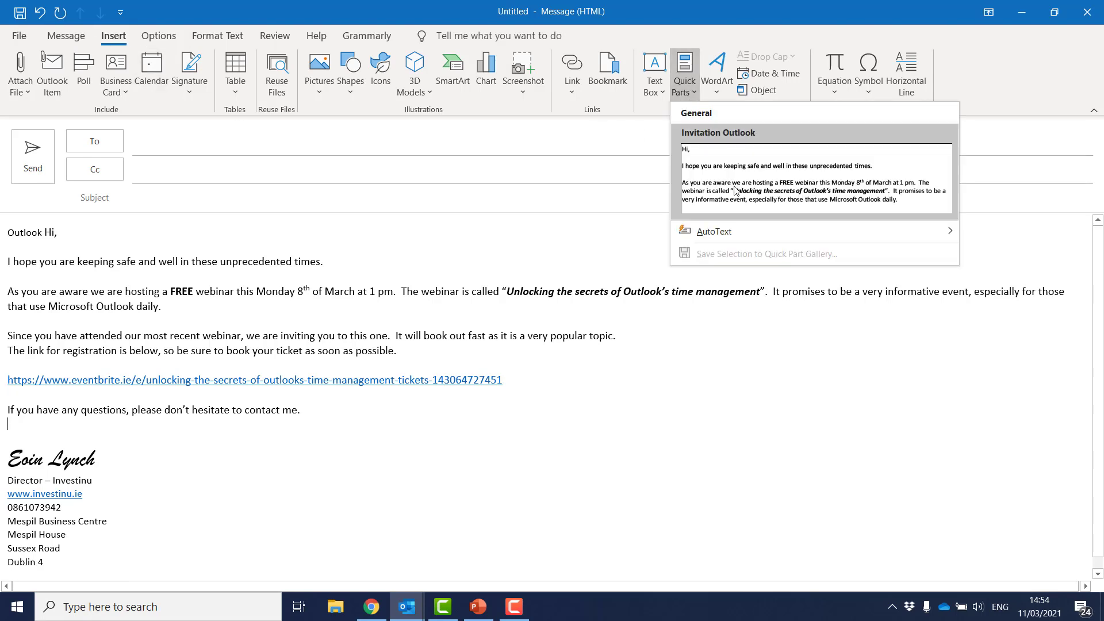
pyautogui.rightClick(737, 191)
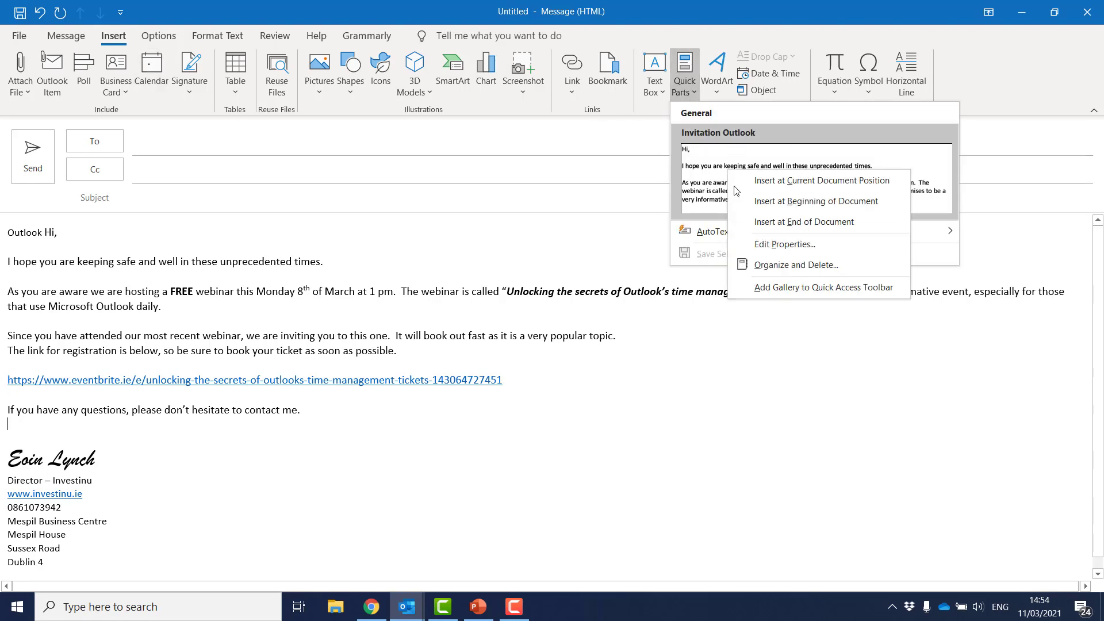
pyautogui.click(778, 265)
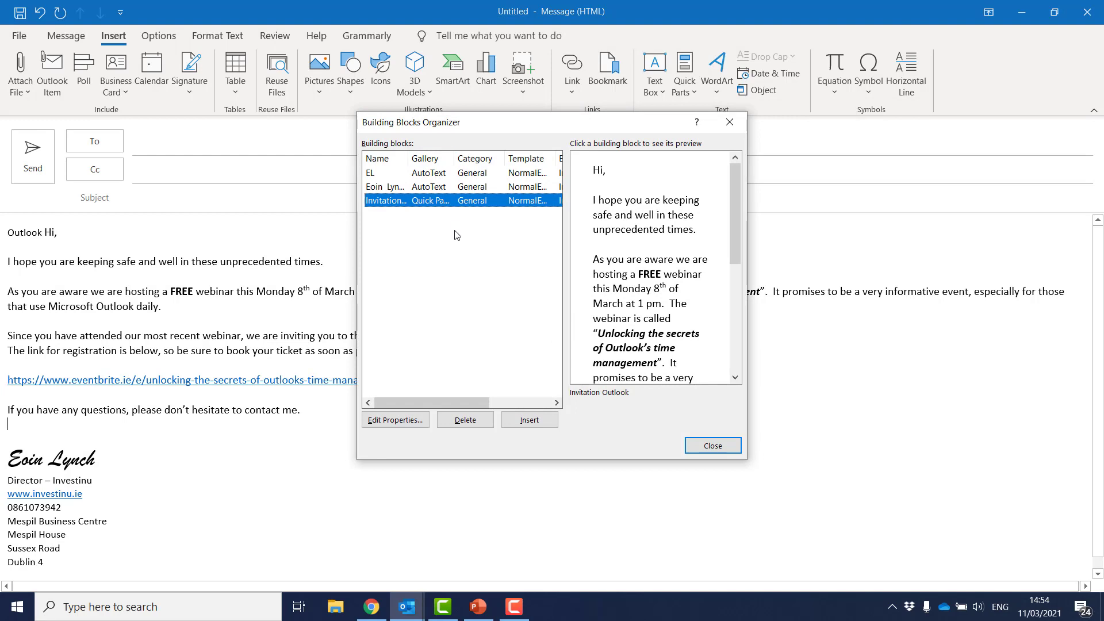
pyautogui.click(469, 423)
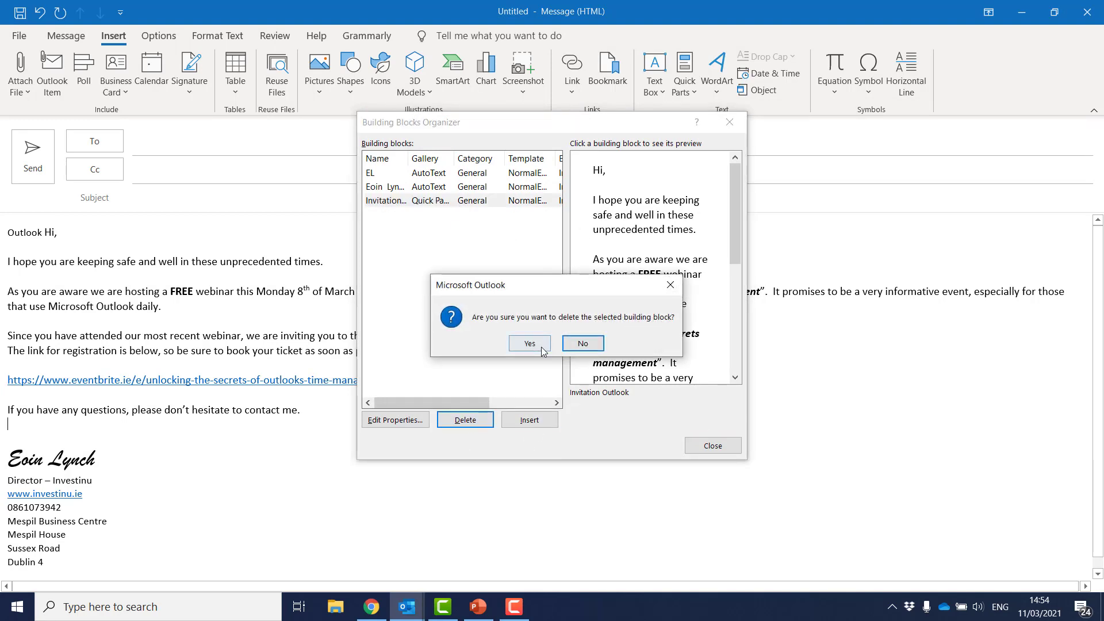
pyautogui.click(530, 347)
pyautogui.click(713, 446)
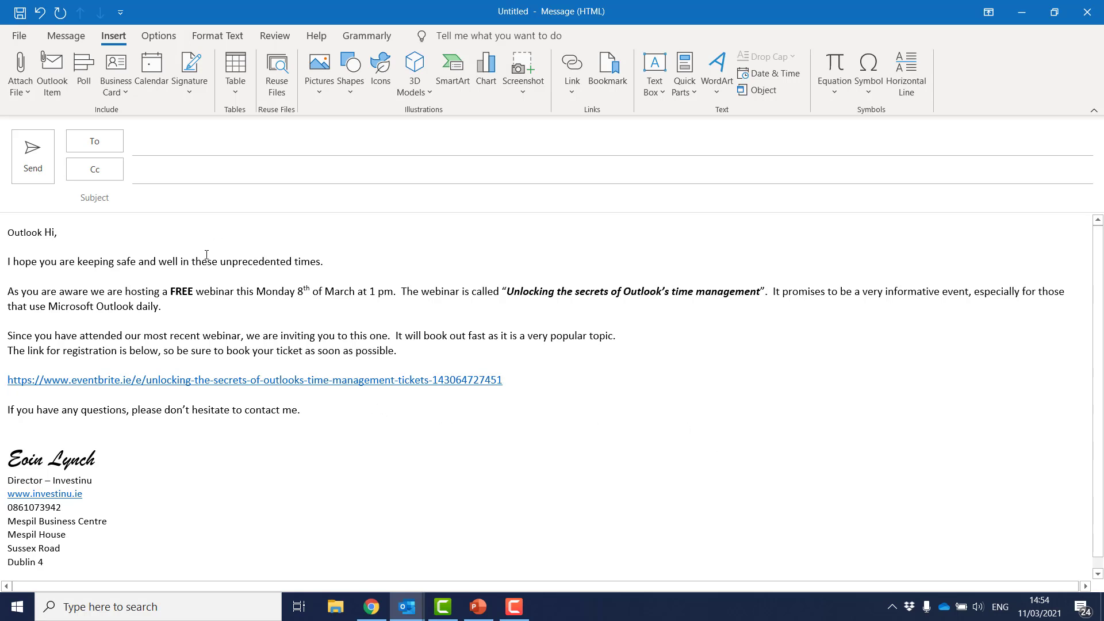
# - Remove the word "Outlook" before the greeting and save the whole invitation text, without the signature, as a Quick Part named Invitation
pyautogui.doubleClick(39, 231)
pyautogui.press('Delete')
pyautogui.hotkey('shift', 'Down')
pyautogui.hotkey('shift', 'Down')
pyautogui.hotkey('shift', 'Down')
pyautogui.hotkey('shift', 'Down')
pyautogui.hotkey('shift', 'Down')
pyautogui.hotkey('shift', 'Down')
pyautogui.hotkey('shift', 'Down')
pyautogui.hotkey('shift', 'Down')
pyautogui.hotkey('shift', 'Down')
pyautogui.hotkey('shift', 'Down')
pyautogui.hotkey('shift', 'Down')
pyautogui.hotkey('shift', 'Down')
pyautogui.hotkey('shift', 'Down')
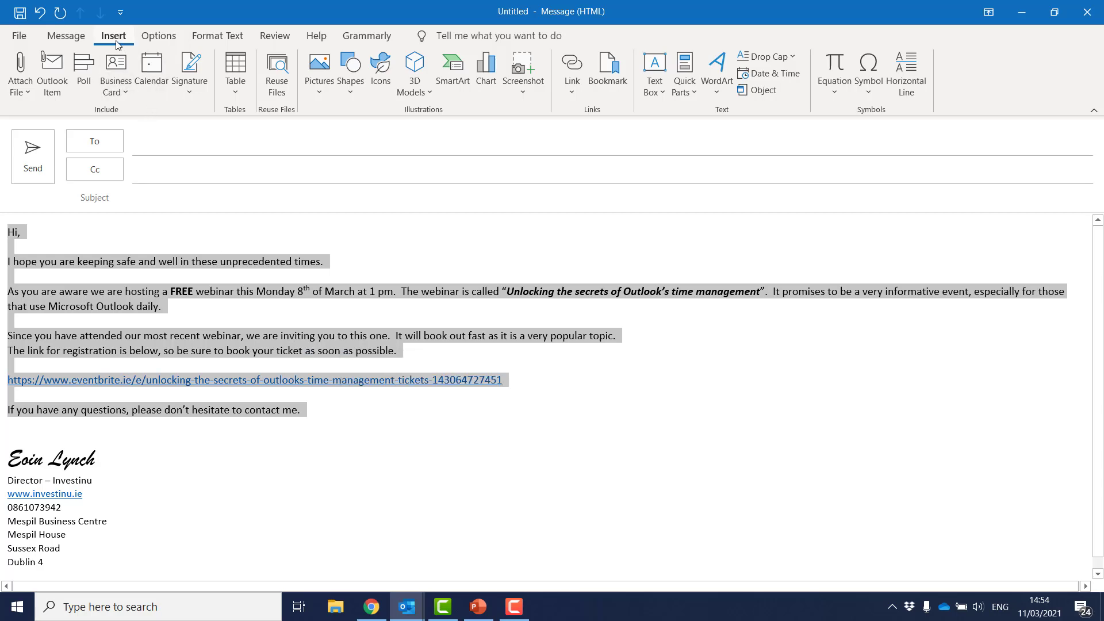
pyautogui.click(690, 93)
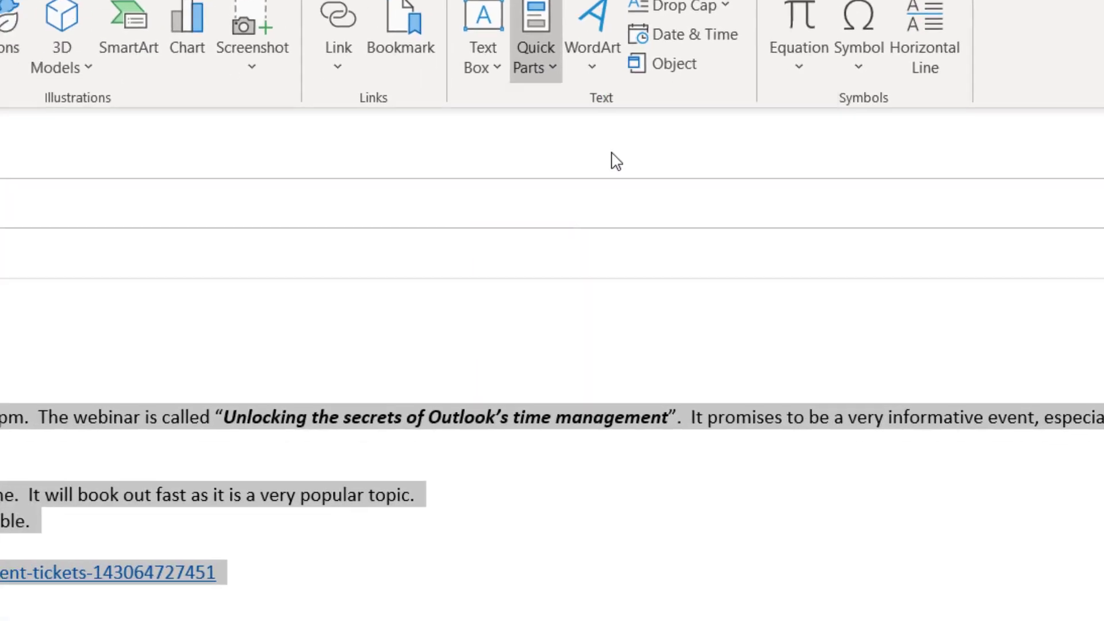
pyautogui.click(460, 242)
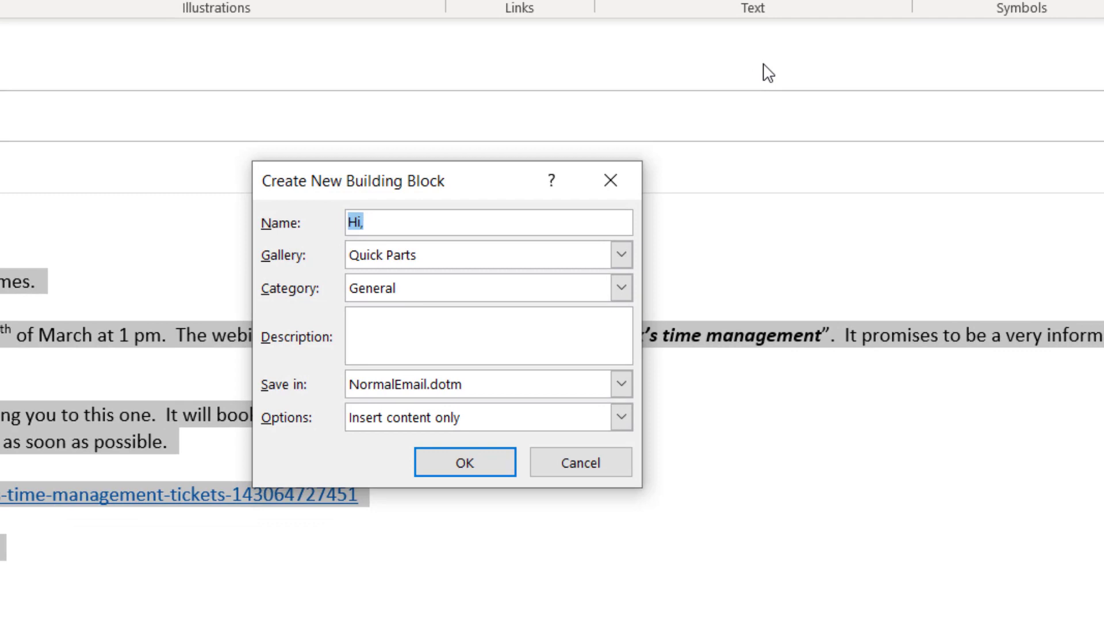
pyautogui.write('Invitation')
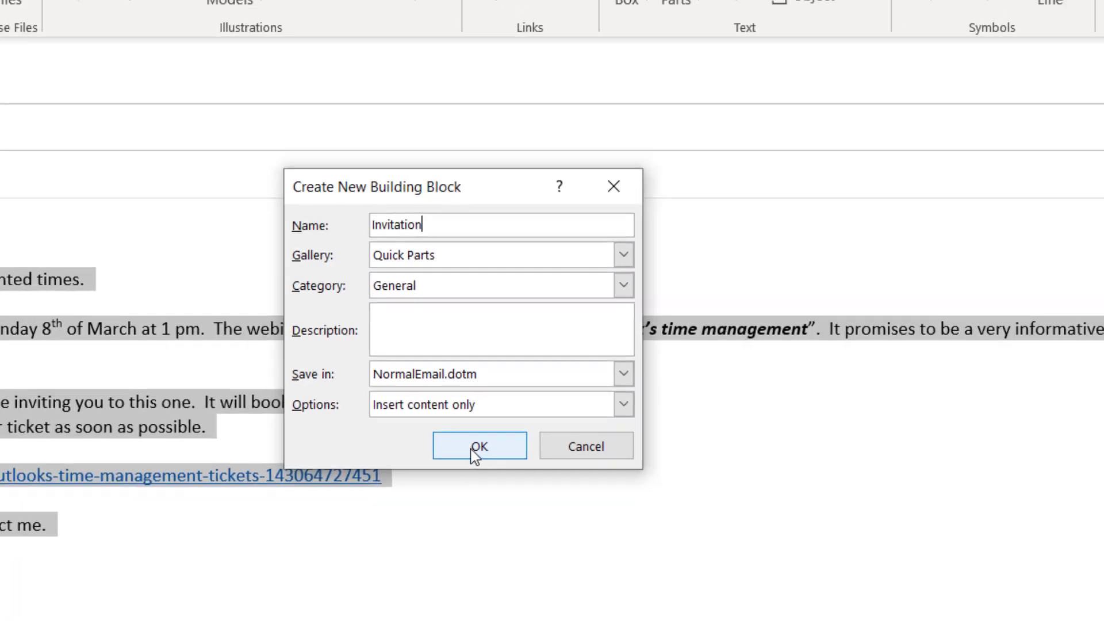
pyautogui.click(464, 466)
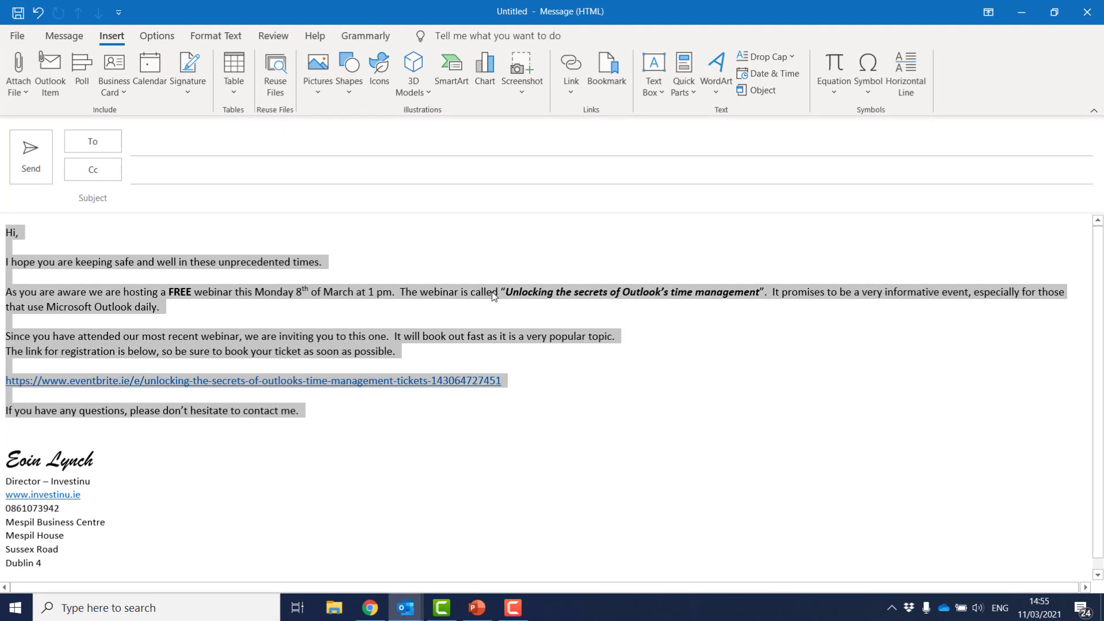
# - Clear the invitation text from the message and reinsert it by entering "Invi" and accepting the AutoComplete suggestion
pyautogui.hotkey('ctrl', 'z')
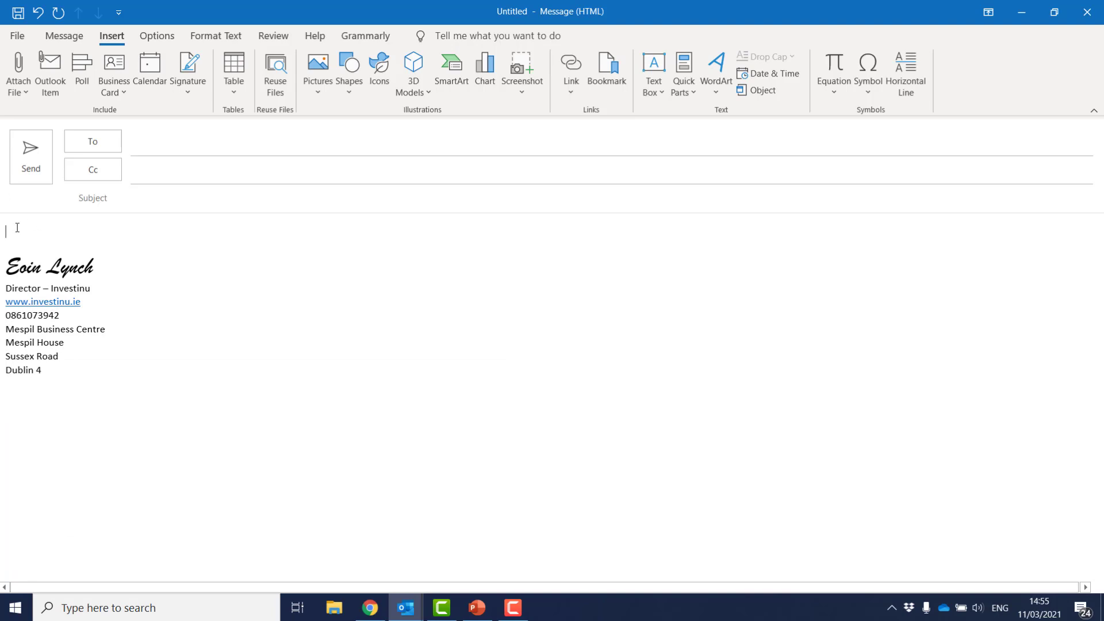
pyautogui.write('Invest')
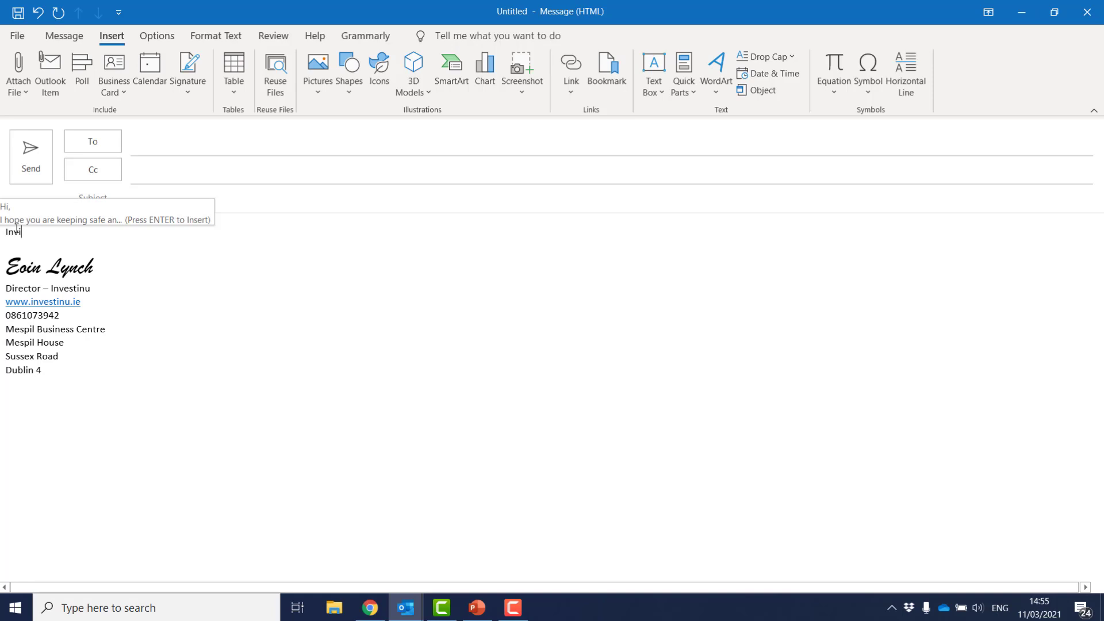
pyautogui.write('i')
pyautogui.press('Return')
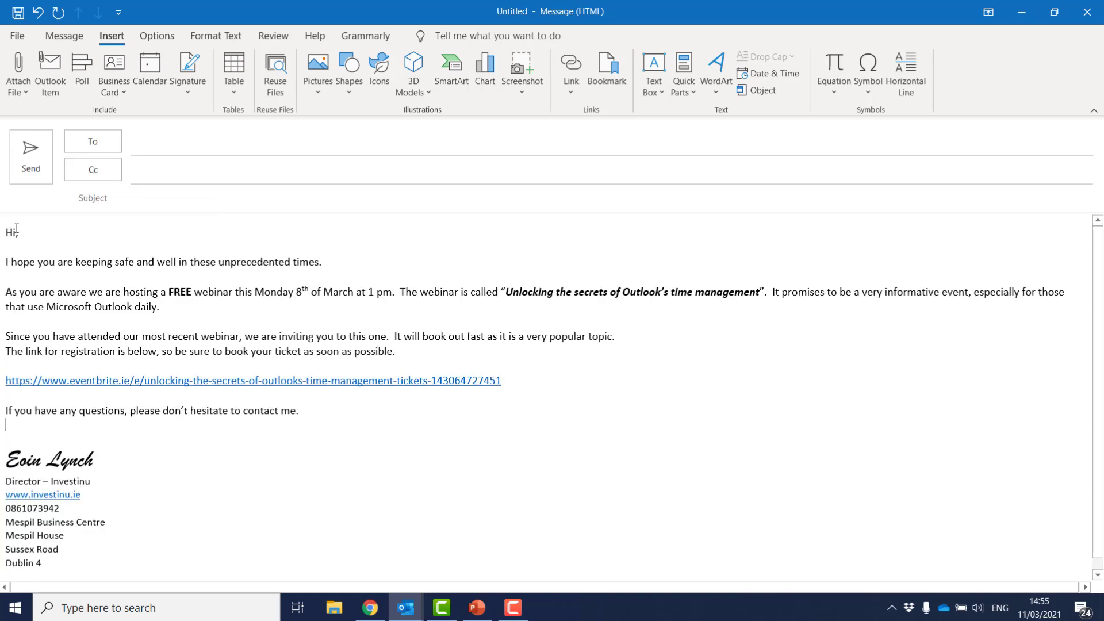